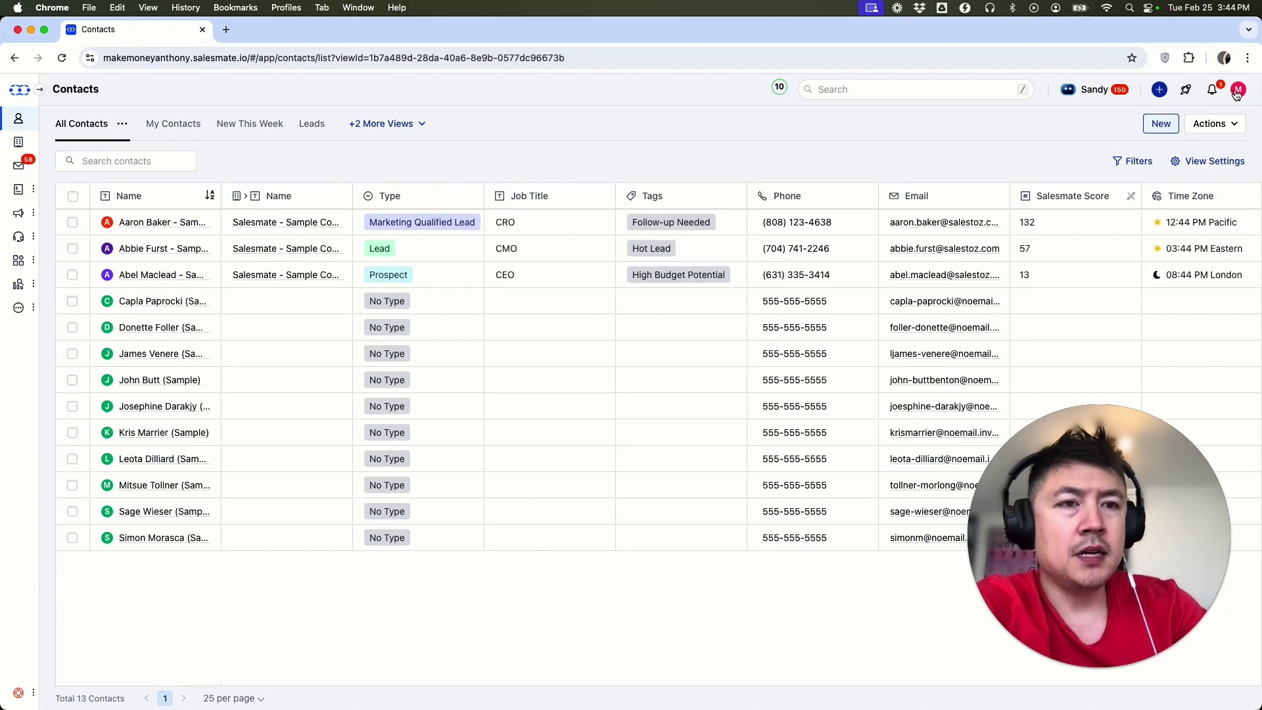
Install the DocuSign app from the available apps in the account's setup.
{"action": "left_click", "coordinate": [1238, 91]}
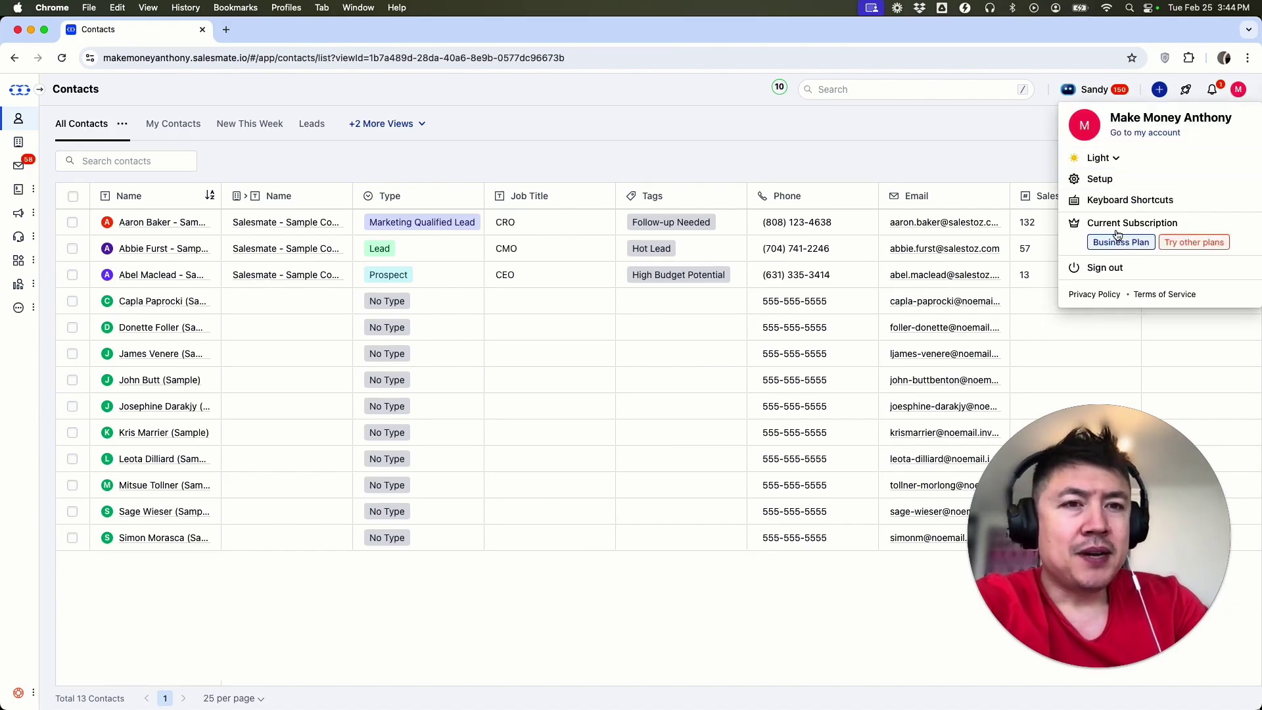
{"action": "left_click", "coordinate": [1102, 182]}
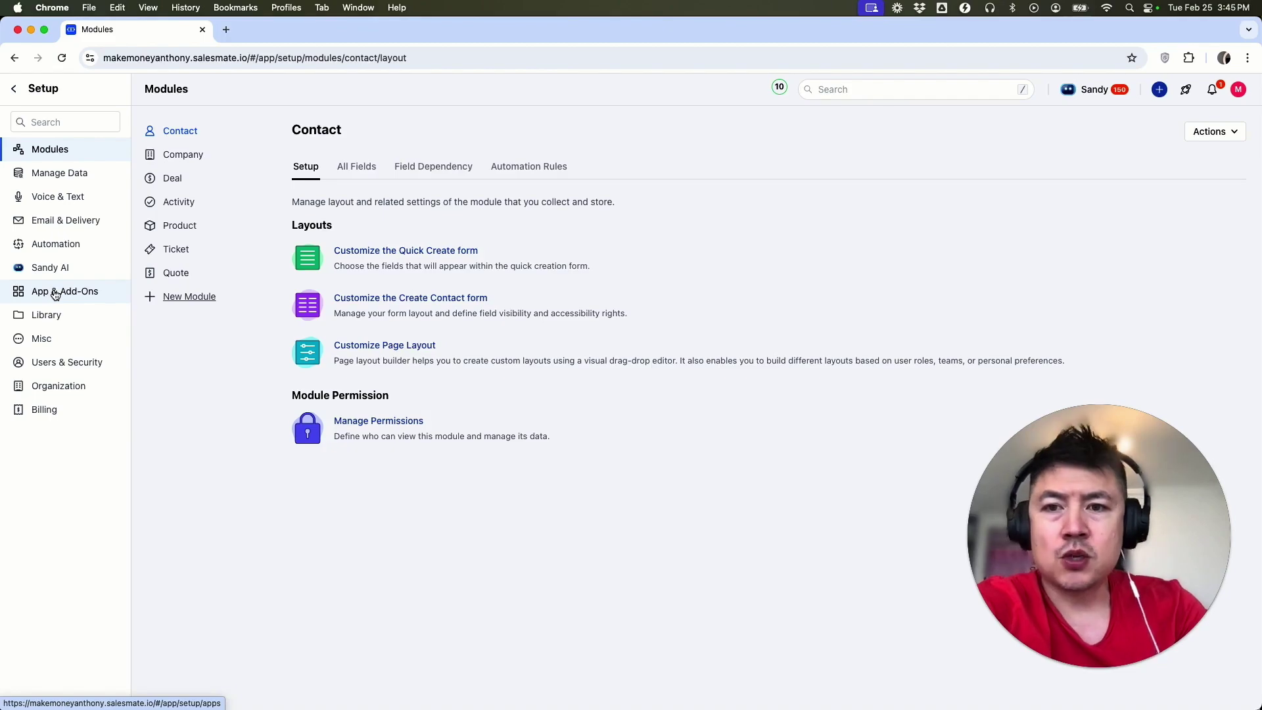
{"action": "left_click", "coordinate": [55, 293]}
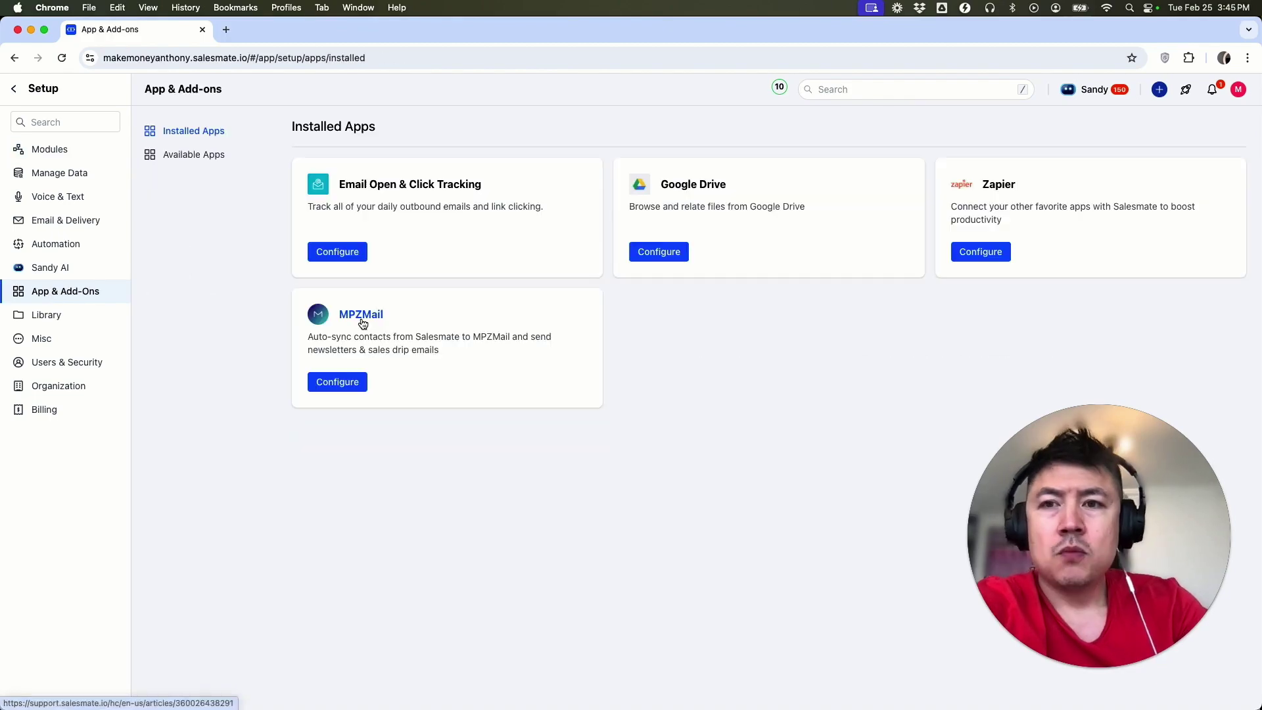
{"action": "left_click", "coordinate": [216, 158]}
{"action": "scroll", "coordinate": [625, 321], "scroll_direction": "down", "scroll_amount": 5}
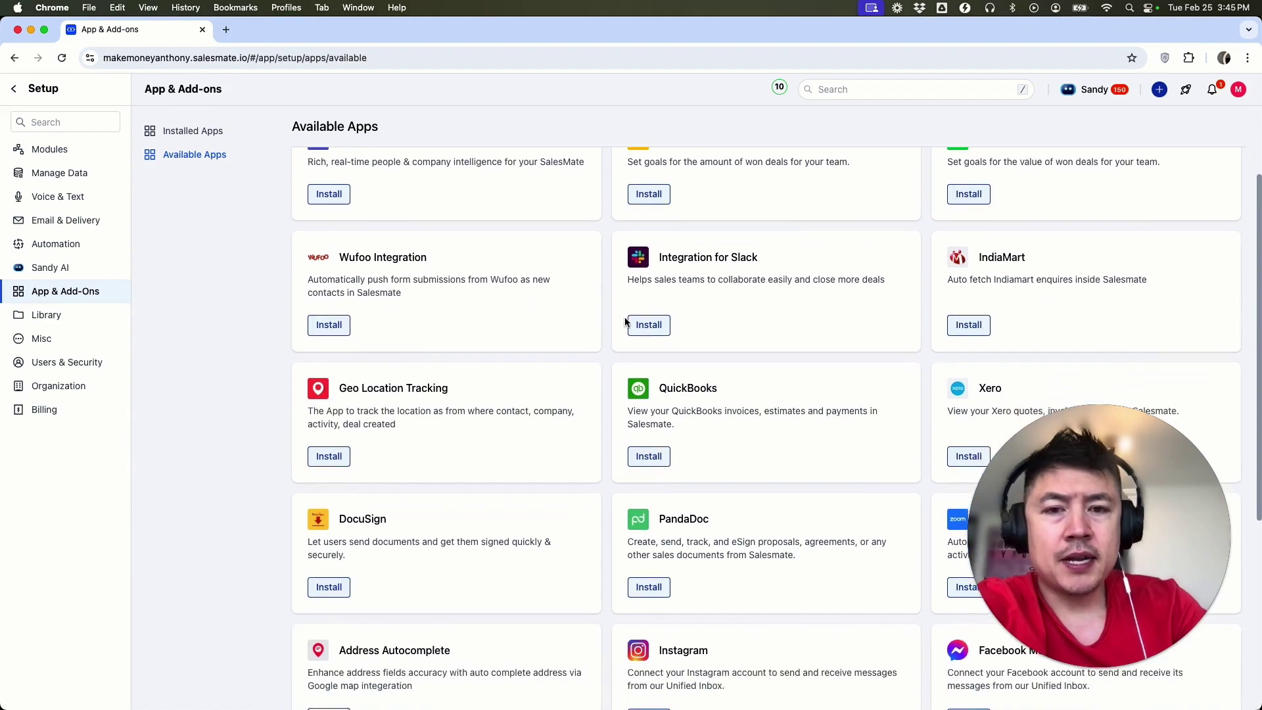
{"action": "scroll", "coordinate": [624, 319], "scroll_direction": "down", "scroll_amount": 5}
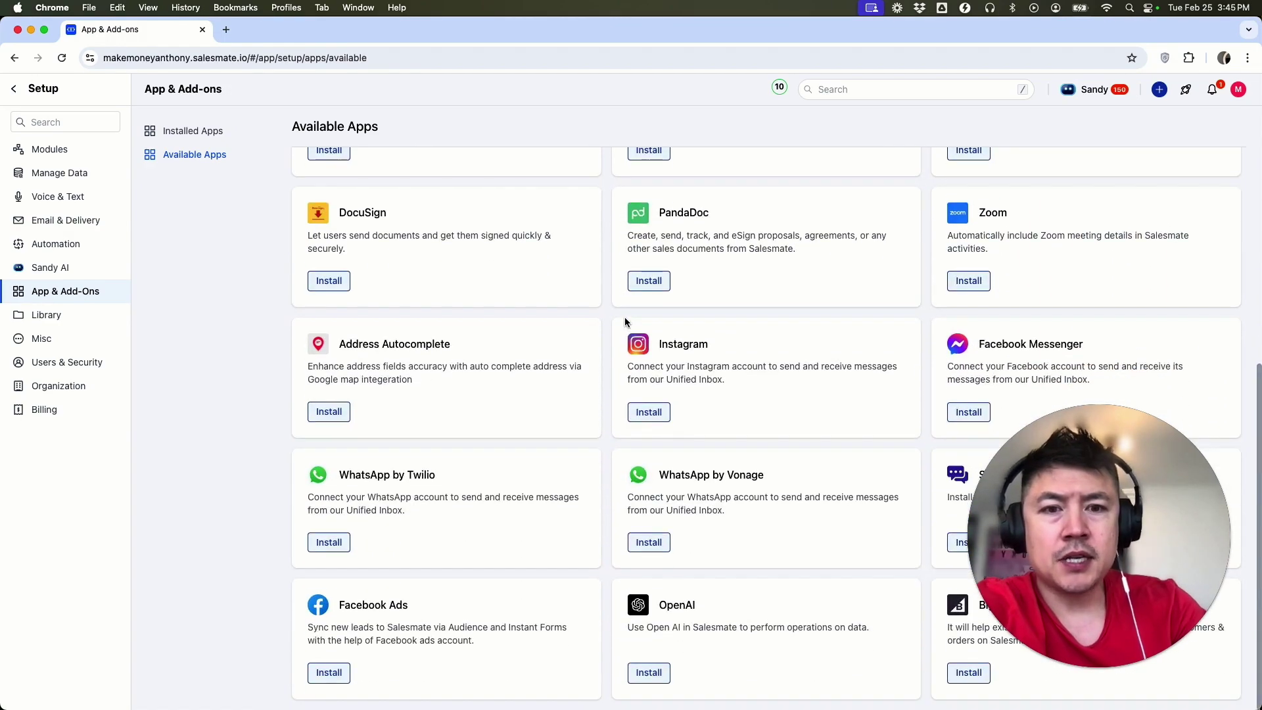
{"action": "left_click", "coordinate": [330, 281]}
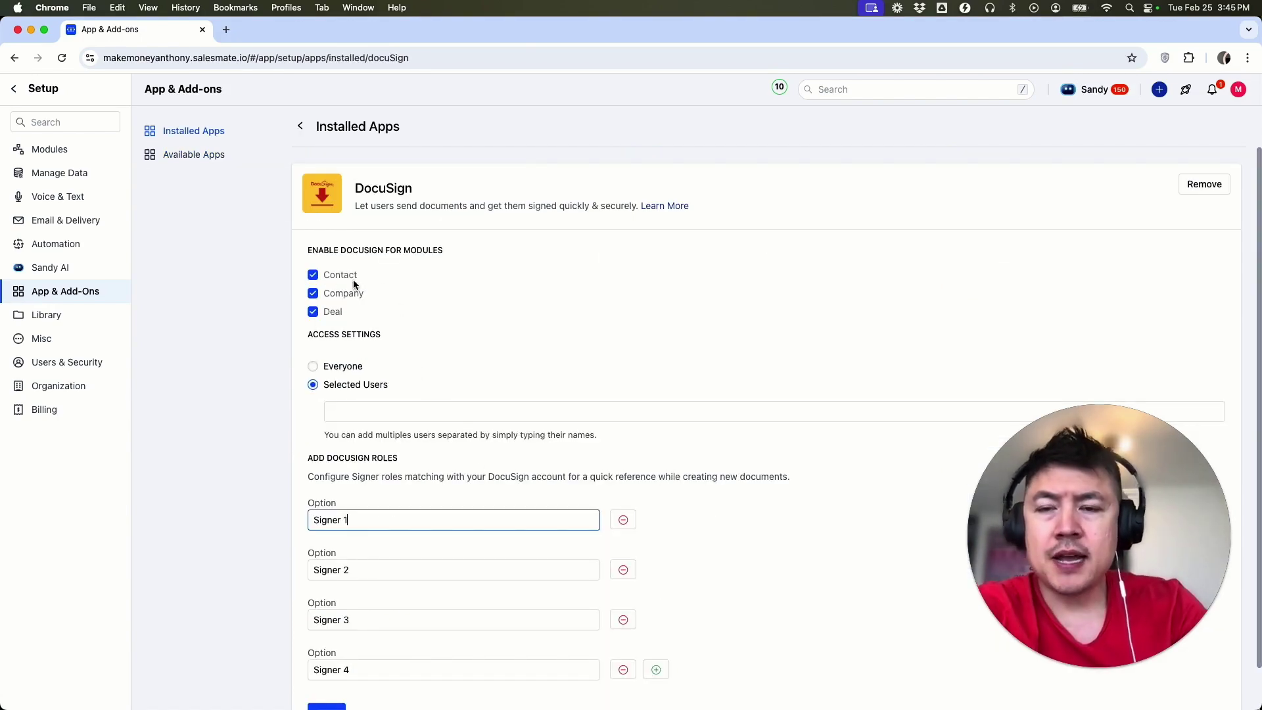
Set DocuSign access to Everyone, enter the signer's first name as the first role option, and save the app settings.
{"action": "scroll", "coordinate": [347, 310], "scroll_direction": "down", "scroll_amount": 1}
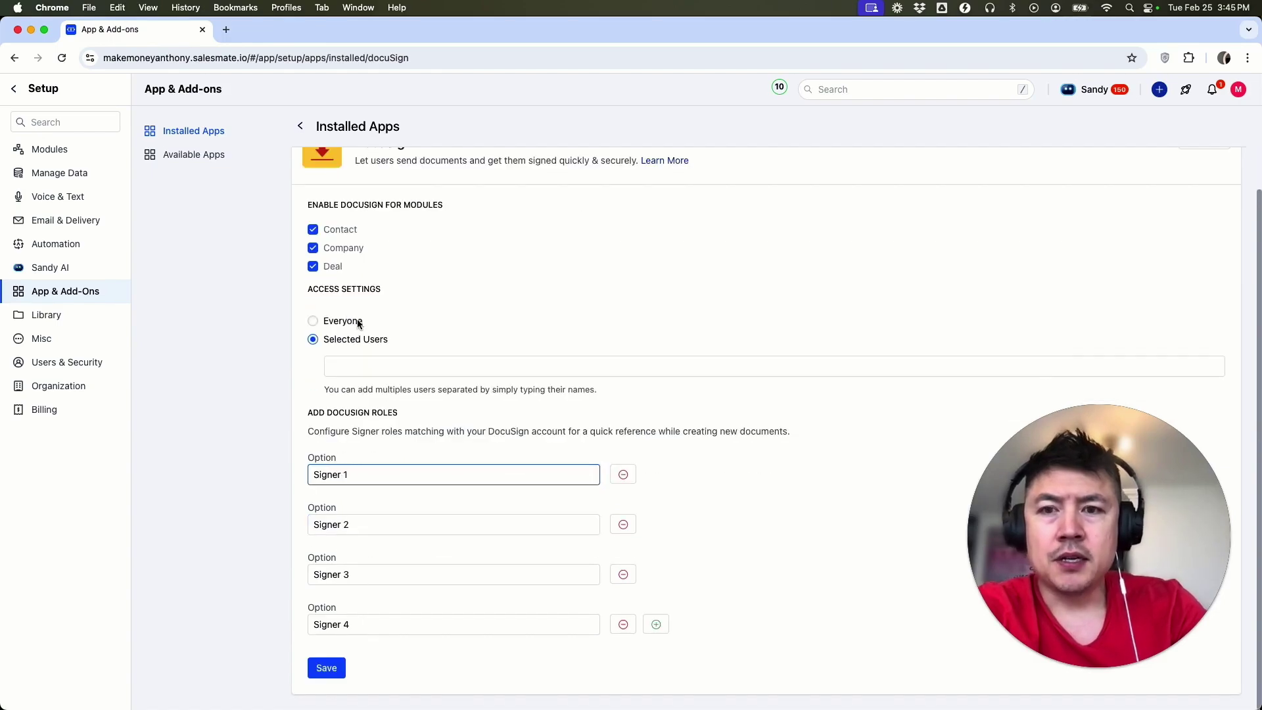
{"action": "left_click", "coordinate": [313, 322]}
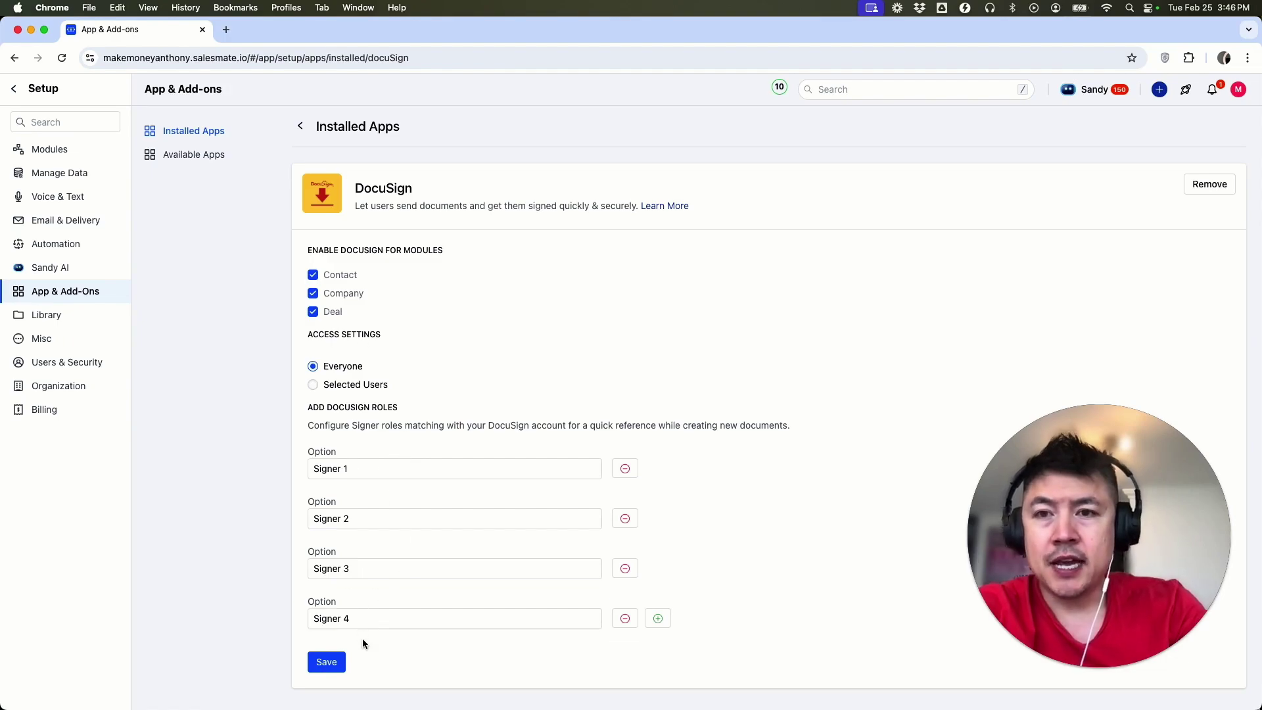
{"action": "left_click", "coordinate": [327, 662]}
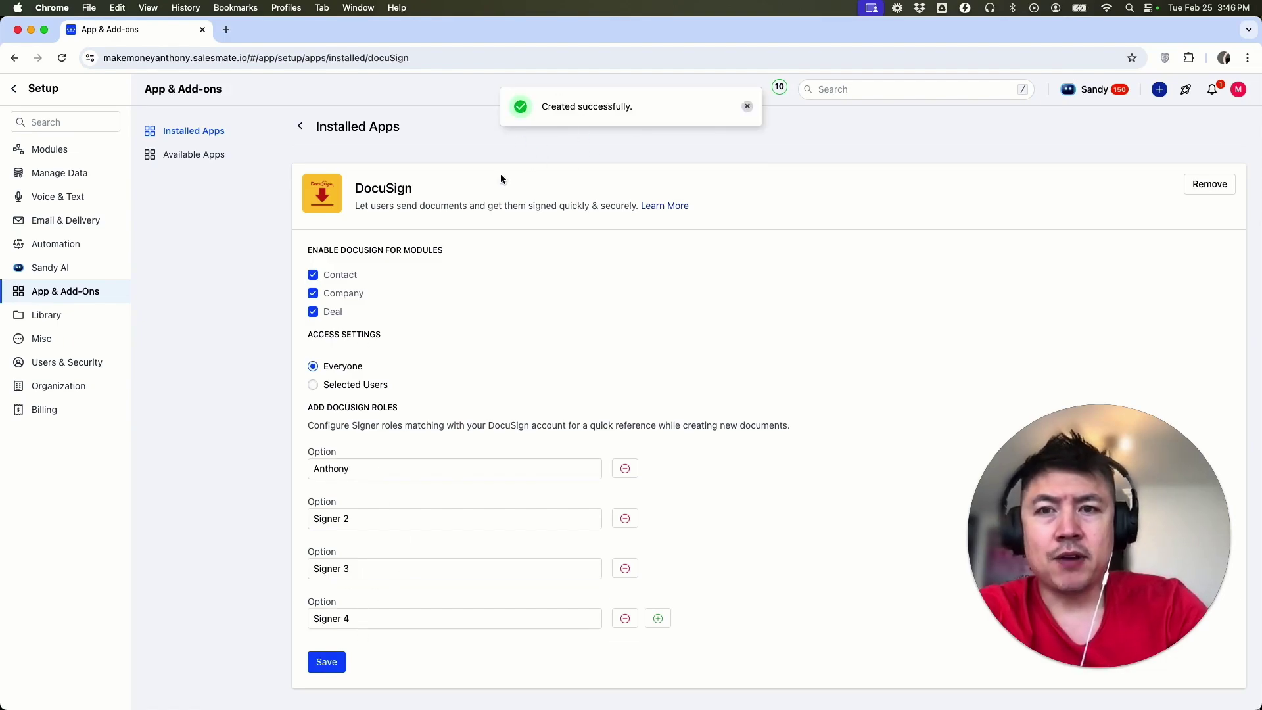
Leave the setup and open the record of the sixth contact in the All Contacts list.
{"action": "left_click", "coordinate": [300, 128]}
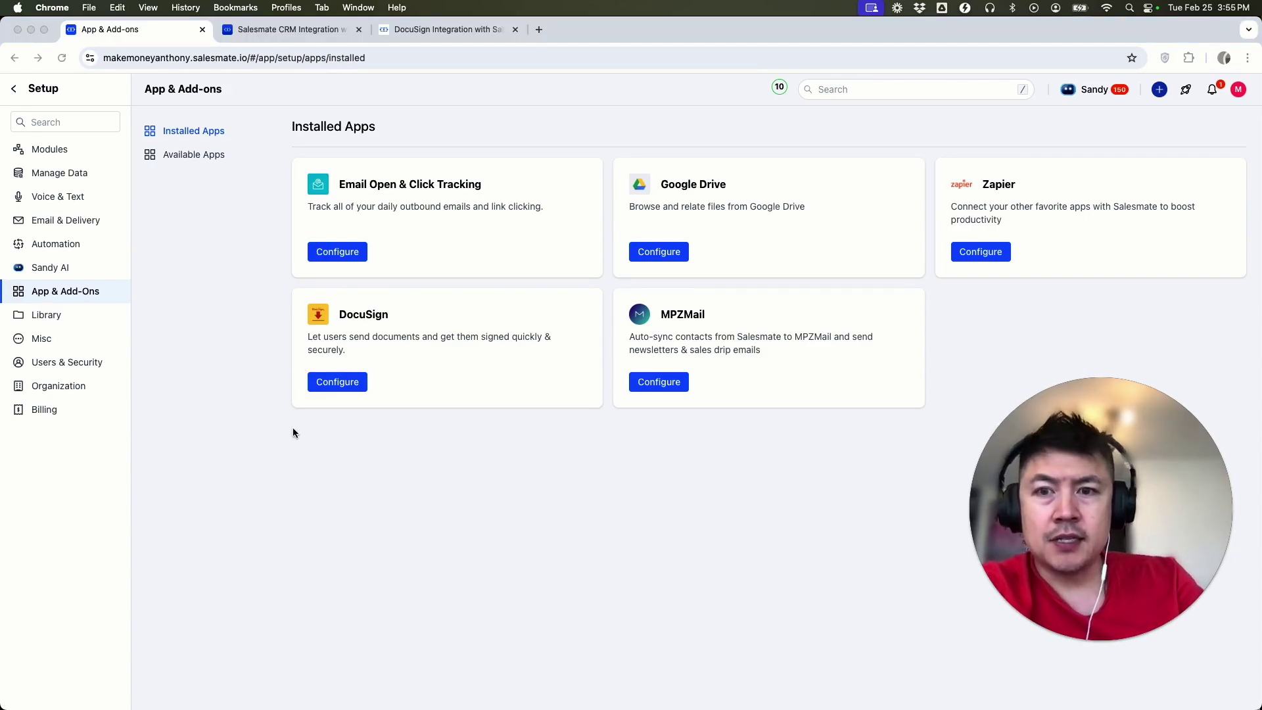
{"action": "left_click", "coordinate": [14, 89]}
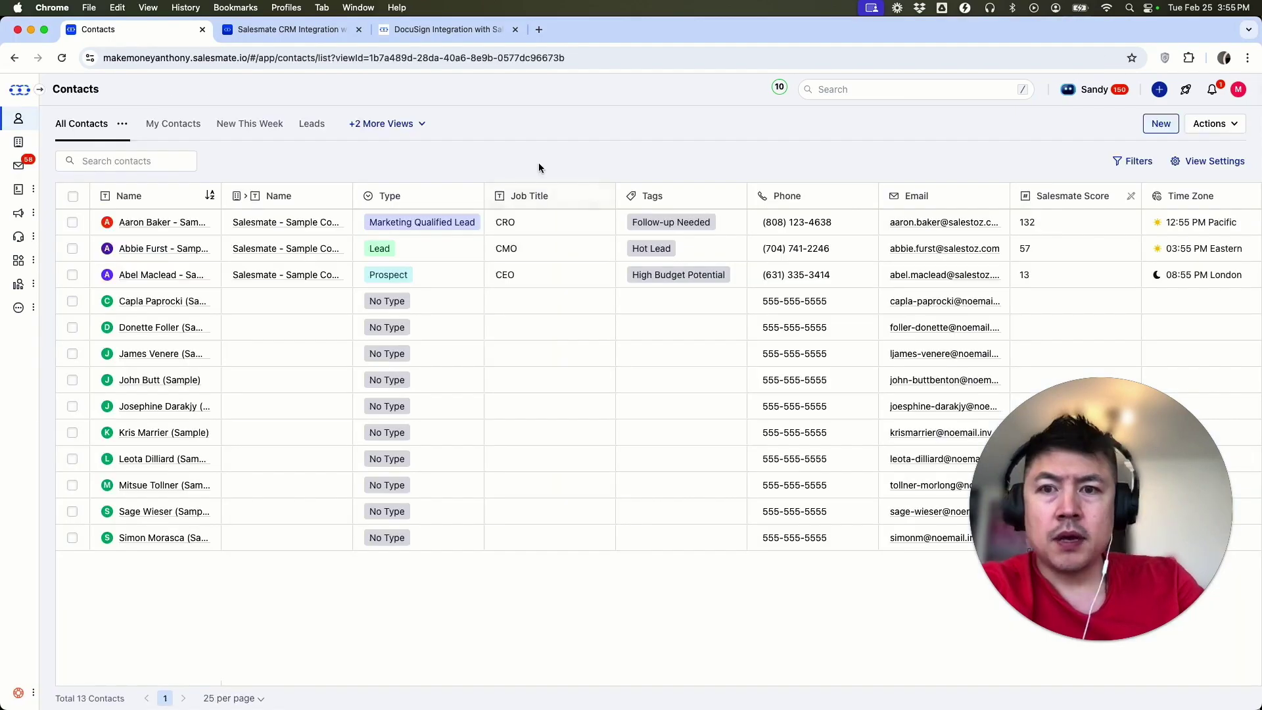
{"action": "left_click", "coordinate": [147, 354]}
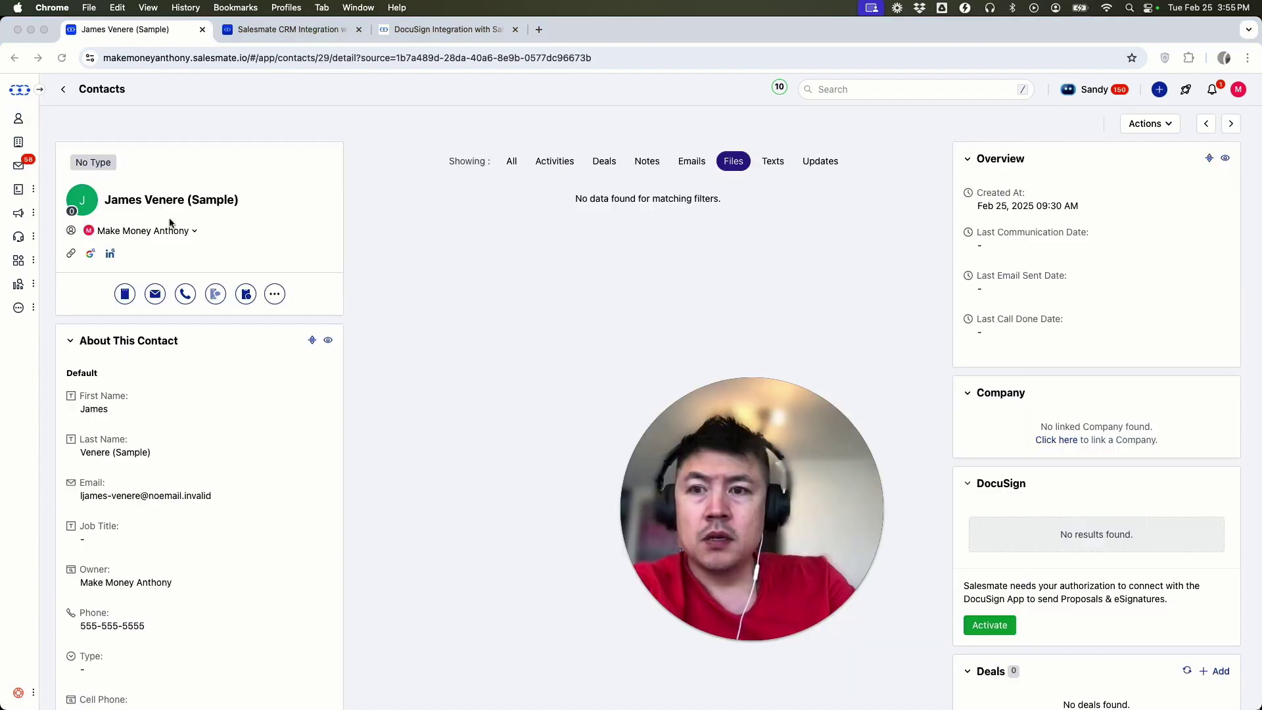
Examine the contact's record for its DocuSign section and the sections around it.
{"action": "scroll", "coordinate": [1090, 263], "scroll_direction": "down", "scroll_amount": 2}
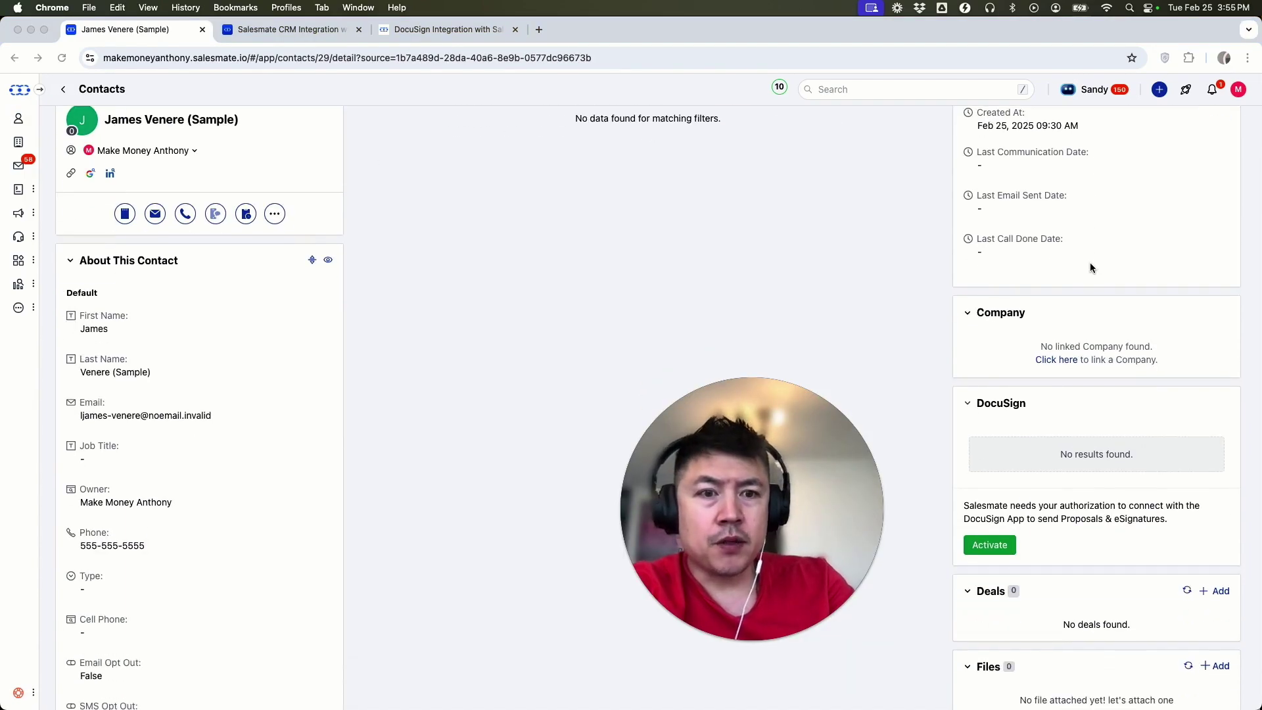
{"action": "scroll", "coordinate": [1090, 432], "scroll_direction": "up", "scroll_amount": 3}
{"action": "scroll", "coordinate": [1049, 380], "scroll_direction": "down", "scroll_amount": 3}
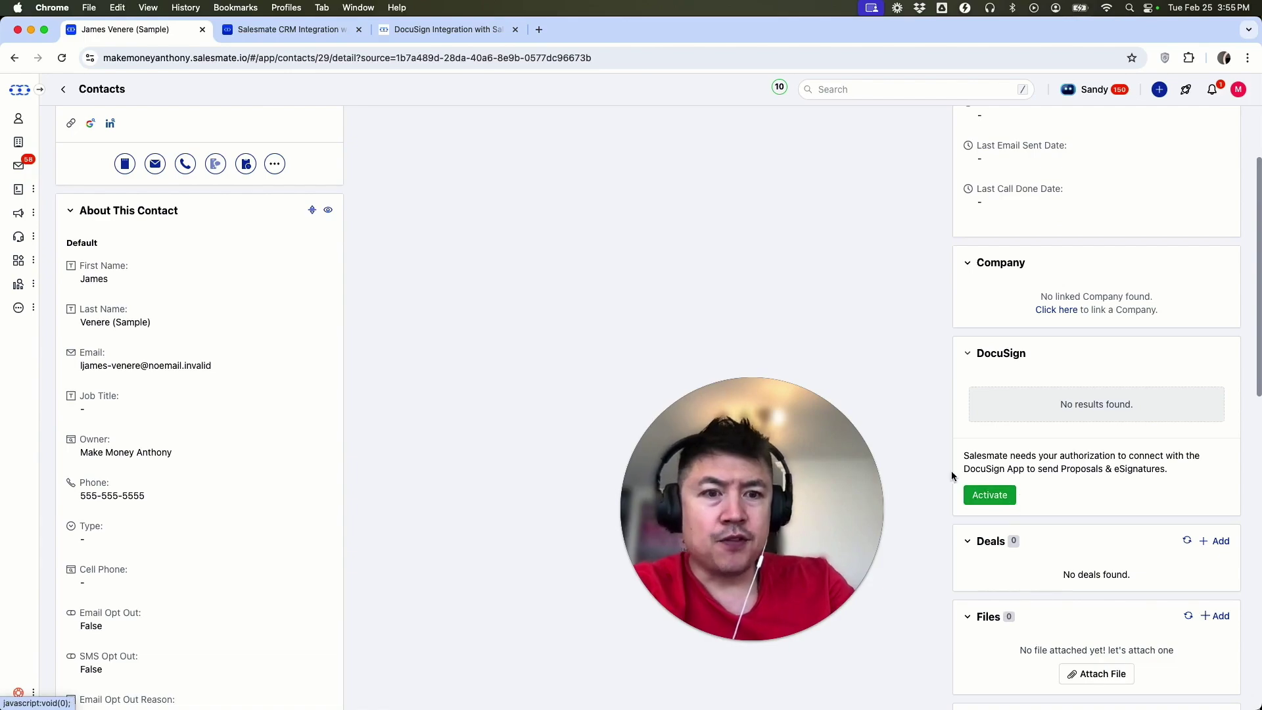
{"action": "scroll", "coordinate": [984, 379], "scroll_direction": "up", "scroll_amount": 3}
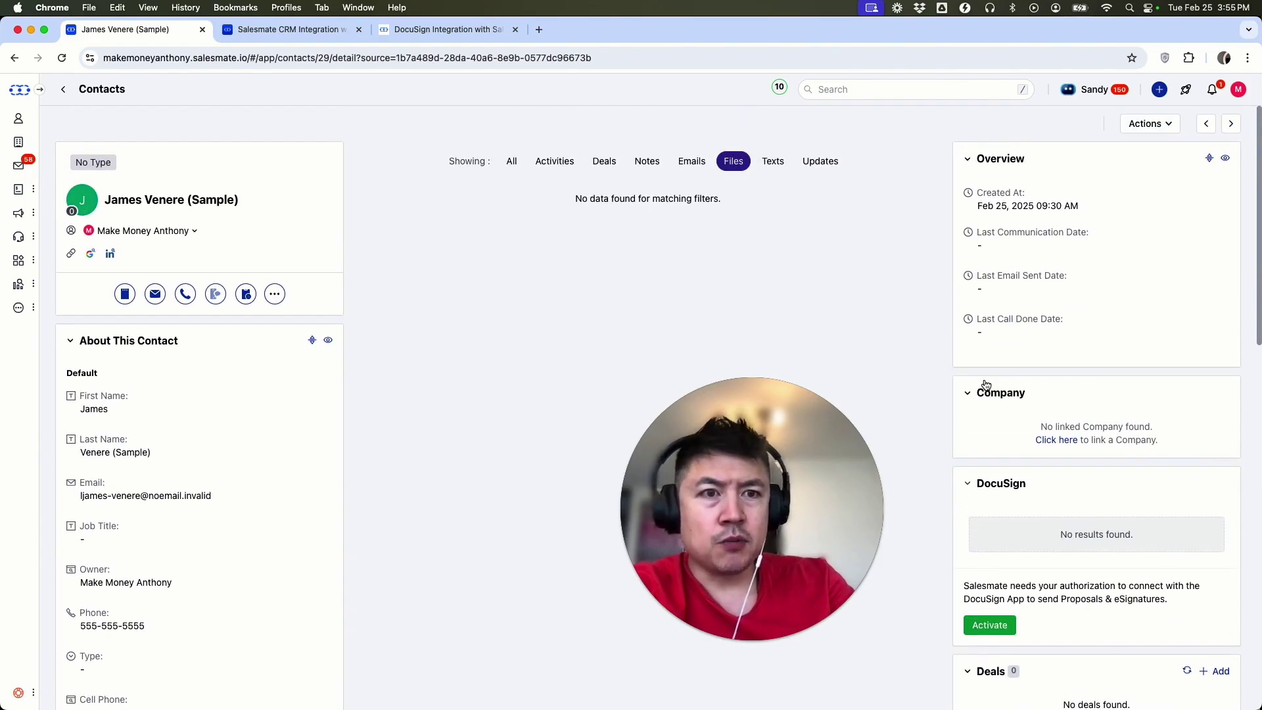
{"action": "scroll", "coordinate": [1052, 427], "scroll_direction": "down", "scroll_amount": 10}
{"action": "scroll", "coordinate": [1098, 460], "scroll_direction": "up", "scroll_amount": 6}
{"action": "scroll", "coordinate": [1101, 460], "scroll_direction": "up", "scroll_amount": 5}
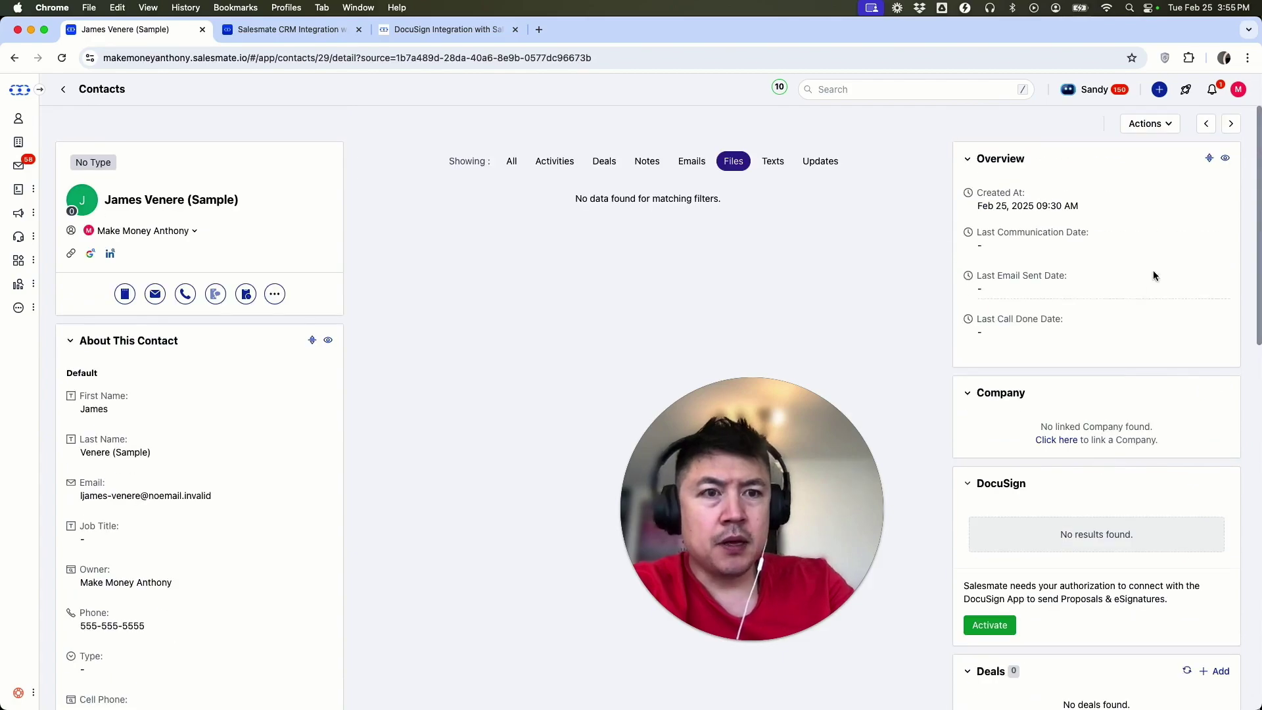
Customize the contact layout by adding a DocuSign widget between Overview and Company, and save it as Default Layout.
{"action": "left_click", "coordinate": [1153, 125]}
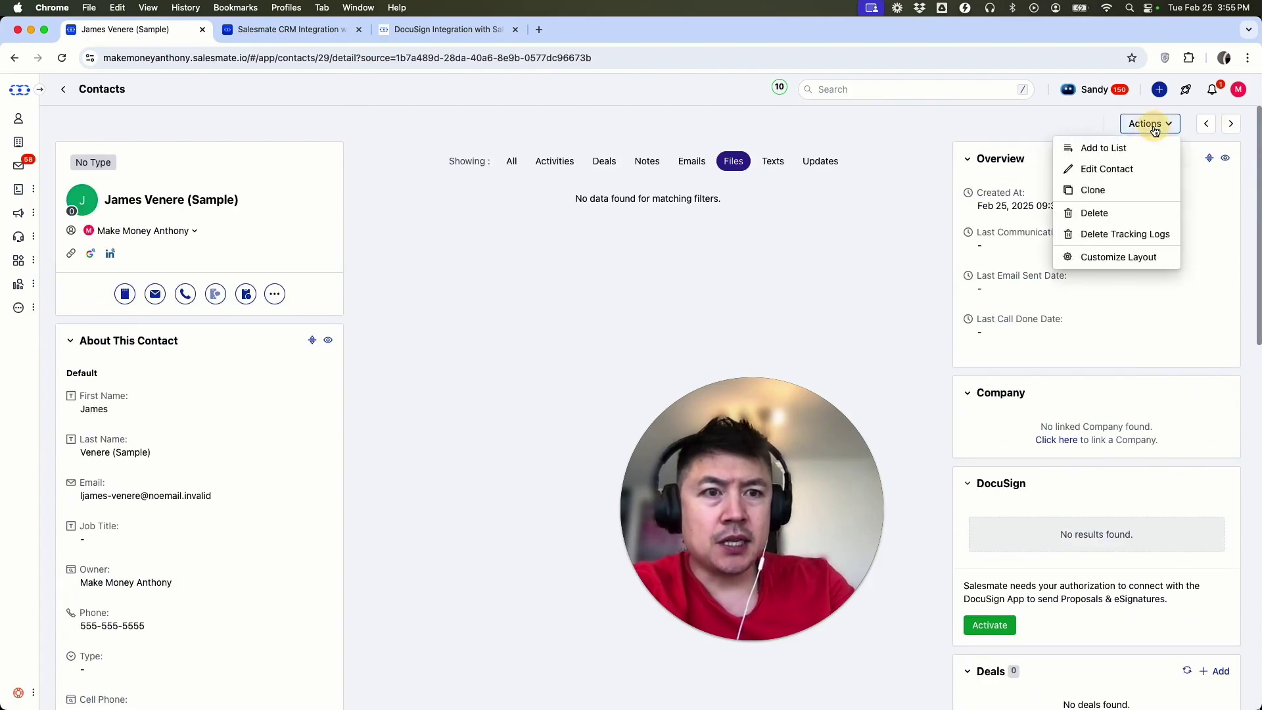
{"action": "left_click", "coordinate": [1103, 258]}
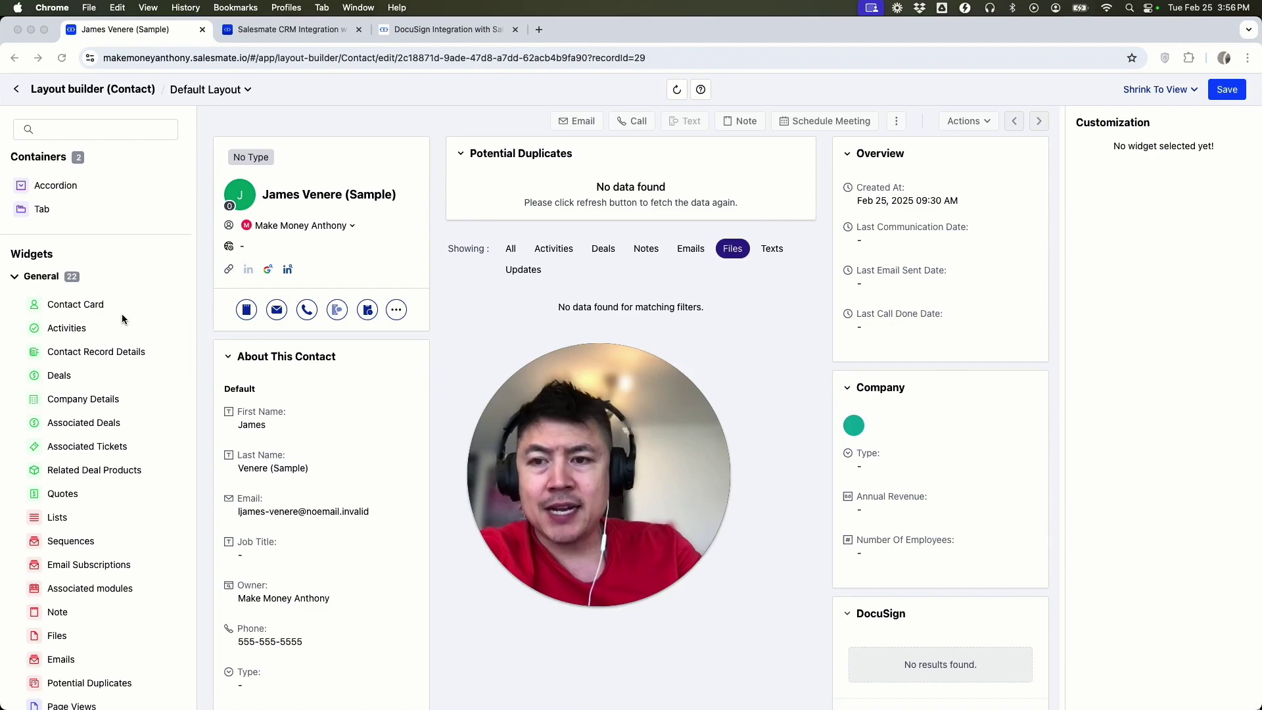
{"action": "scroll", "coordinate": [99, 395], "scroll_direction": "down", "scroll_amount": 5}
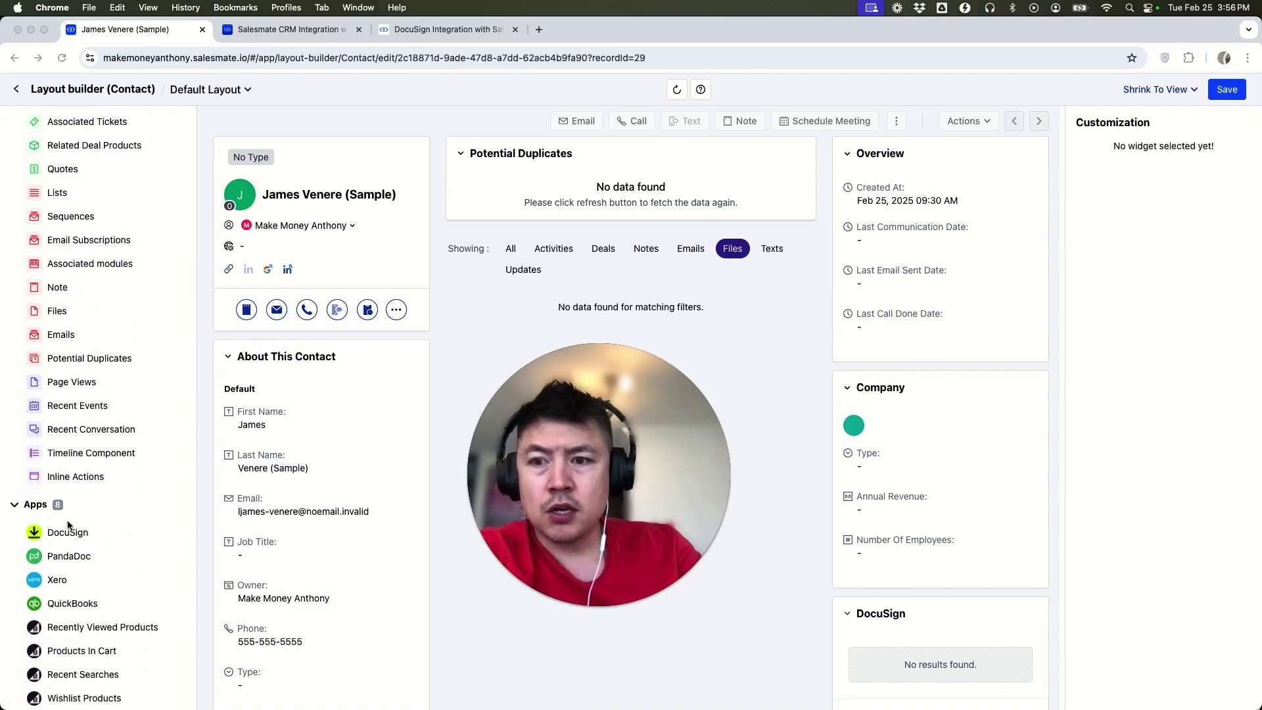
{"action": "left_click", "coordinate": [48, 534]}
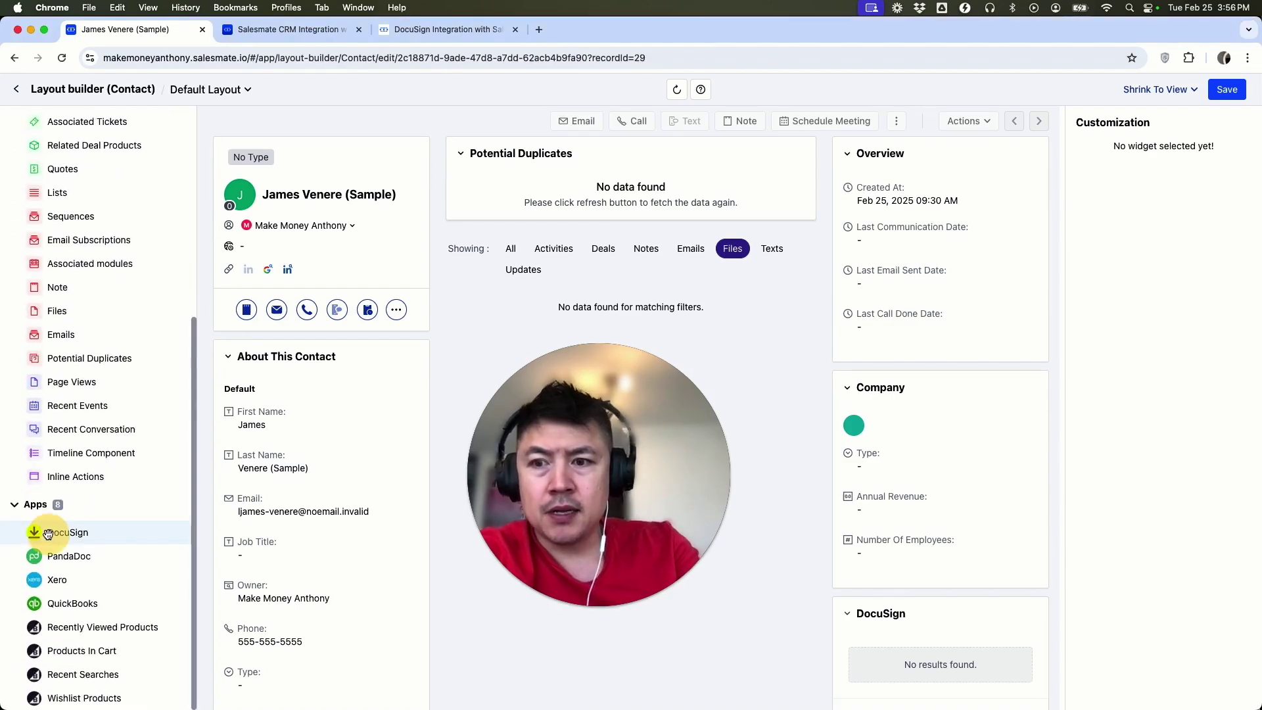
{"action": "left_click_drag", "start_coordinate": [48, 534], "coordinate": [855, 372]}
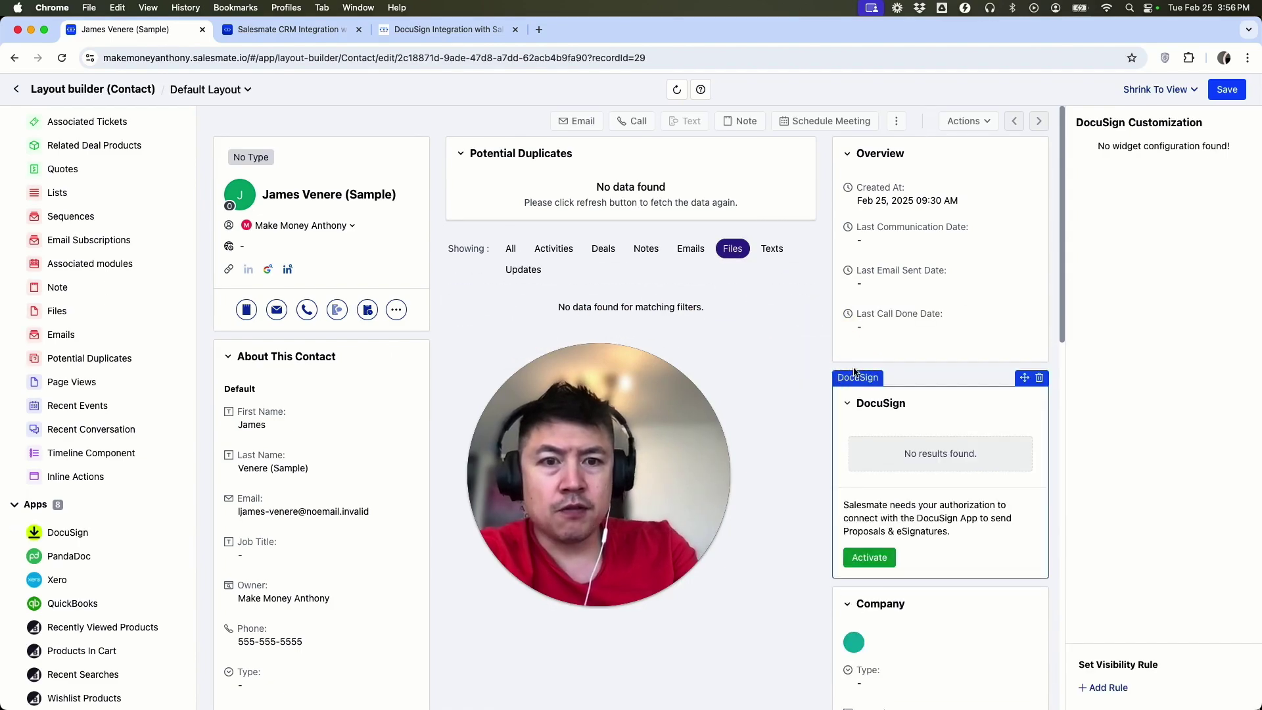
{"action": "left_click", "coordinate": [1227, 90]}
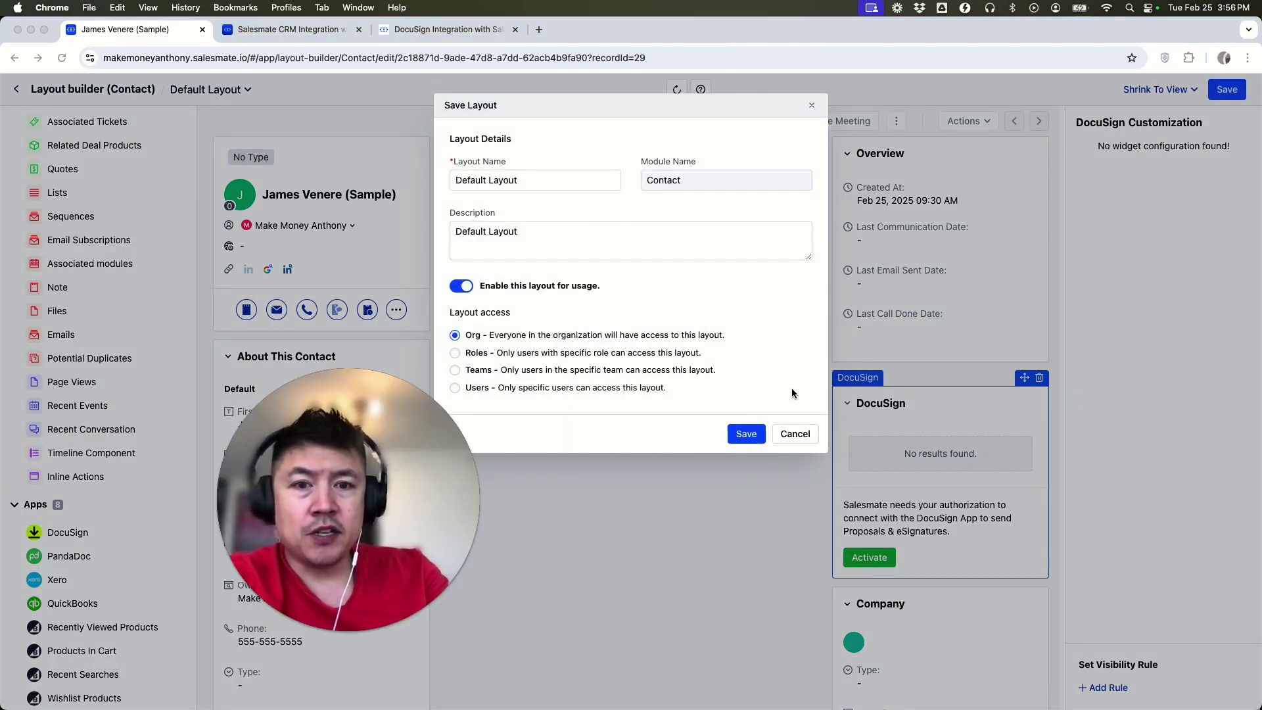
{"action": "left_click", "coordinate": [745, 434]}
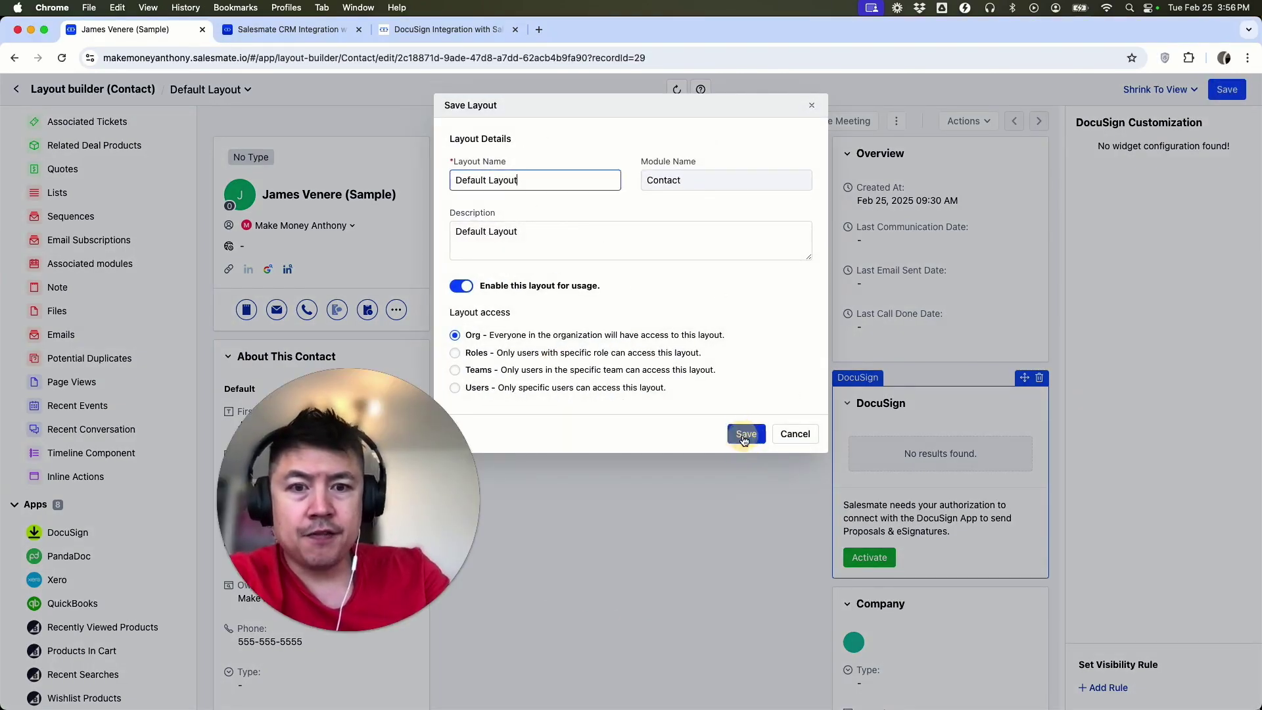
Activate DocuSign from the contact's upper DocuSign widget, logging in with the account email and allowing Salesmate access.
{"action": "scroll", "coordinate": [988, 422], "scroll_direction": "down", "scroll_amount": 5}
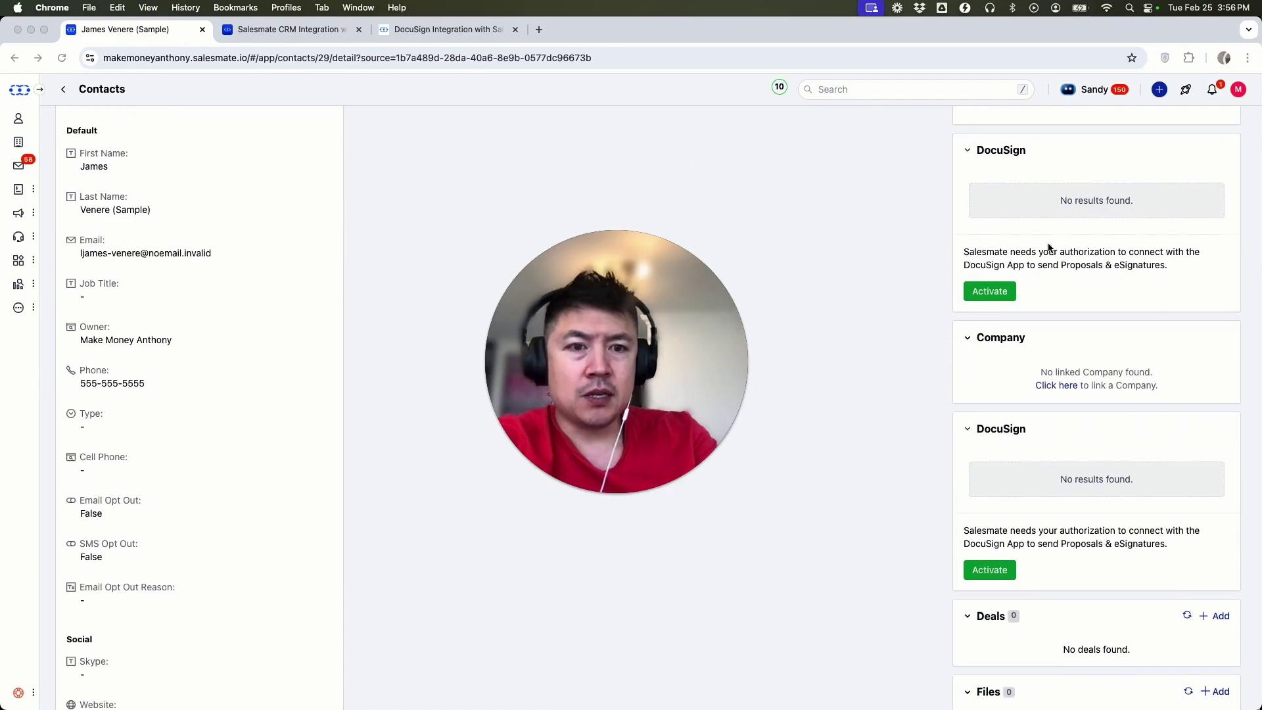
{"action": "scroll", "coordinate": [1048, 276], "scroll_direction": "up", "scroll_amount": 4}
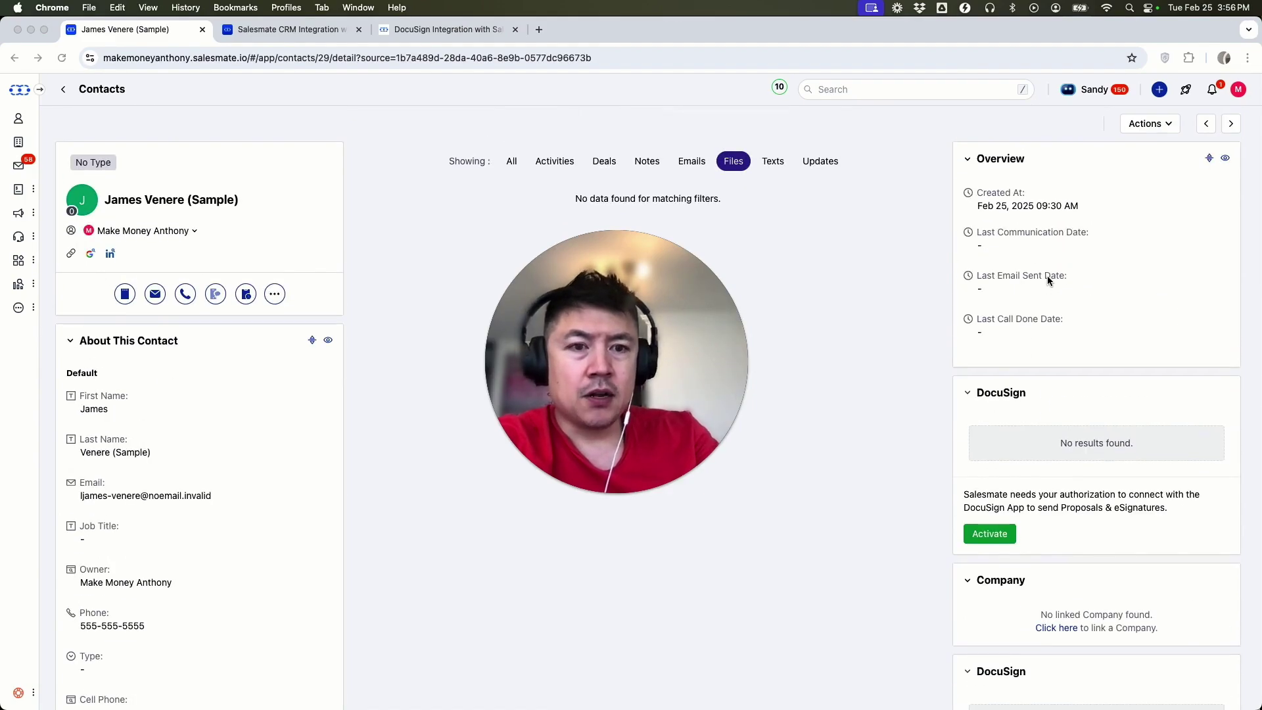
{"action": "left_click", "coordinate": [993, 535]}
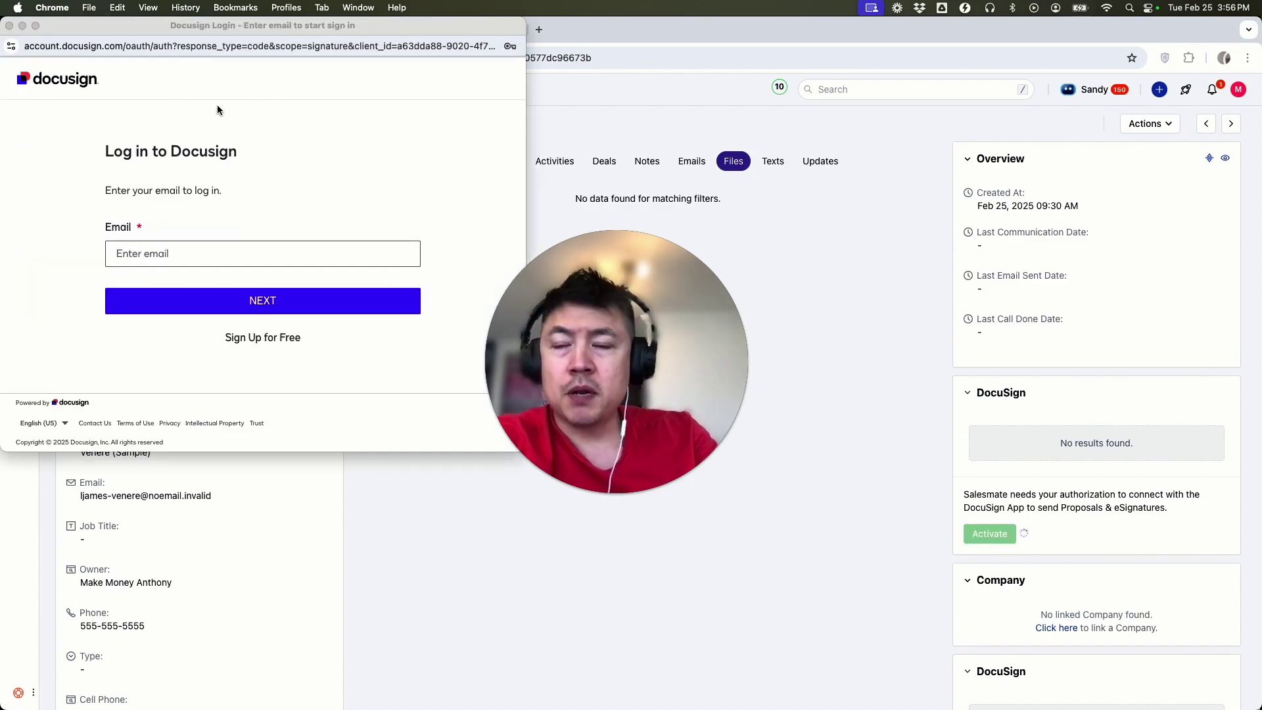
{"action": "left_click", "coordinate": [169, 257]}
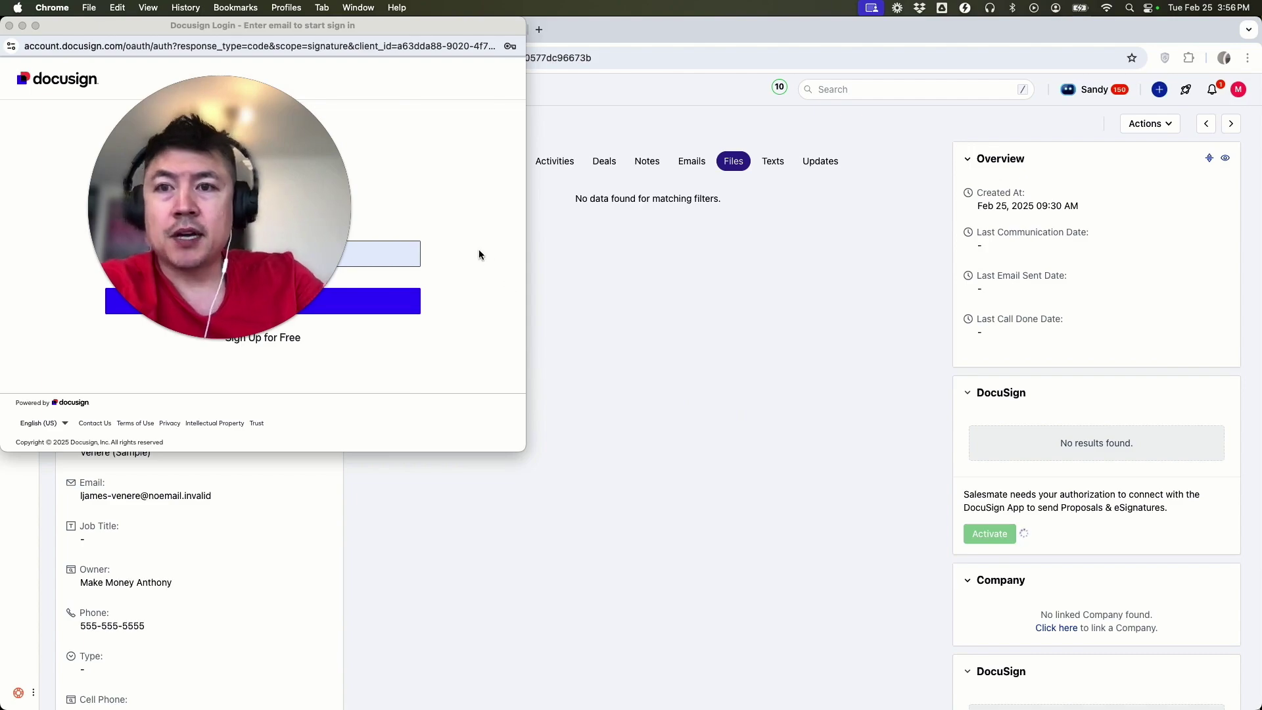
{"action": "left_click", "coordinate": [413, 302]}
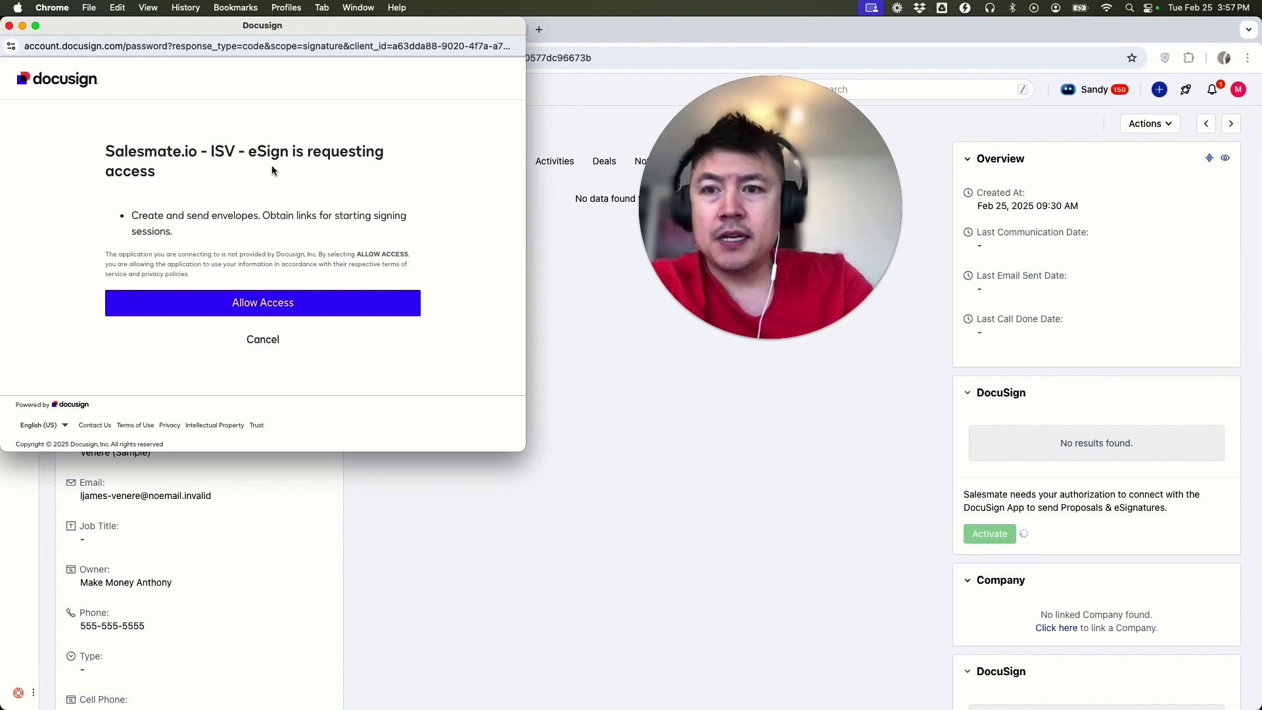
{"action": "left_click", "coordinate": [274, 304]}
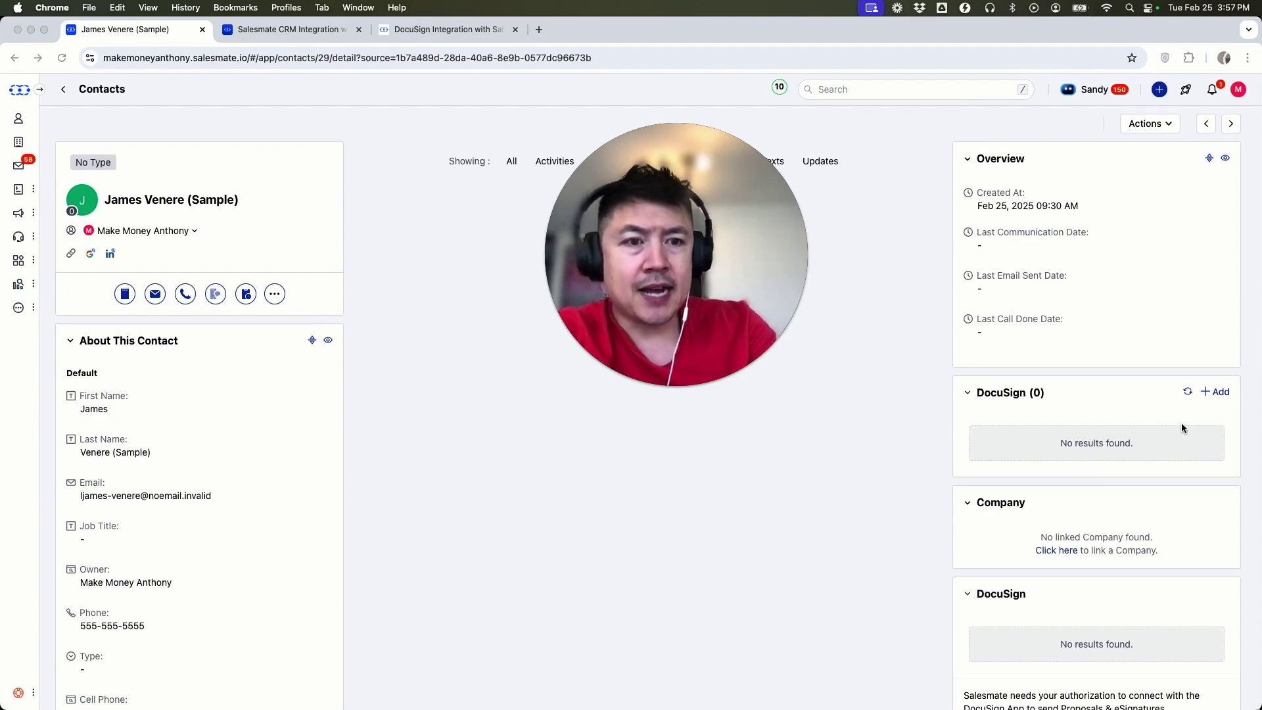
Start a new DocuSign document for the contact and go to its message field.
{"action": "left_click", "coordinate": [1213, 392]}
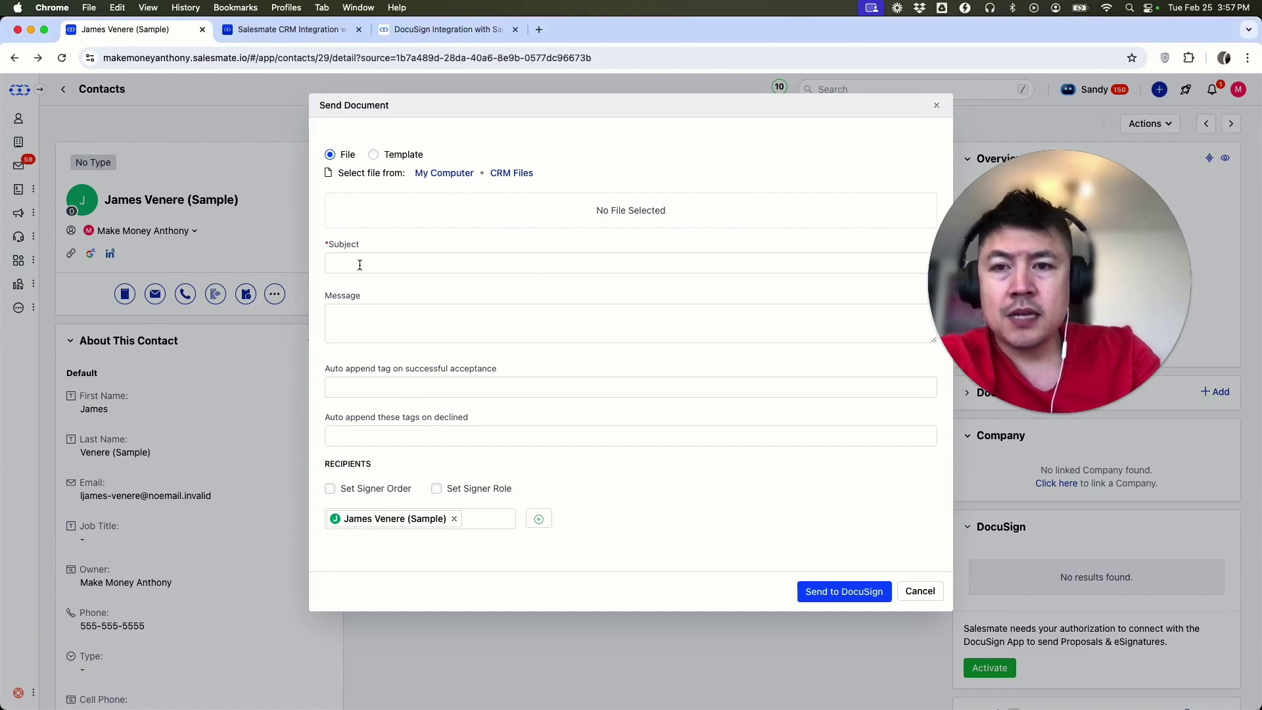
{"action": "left_click", "coordinate": [346, 316]}
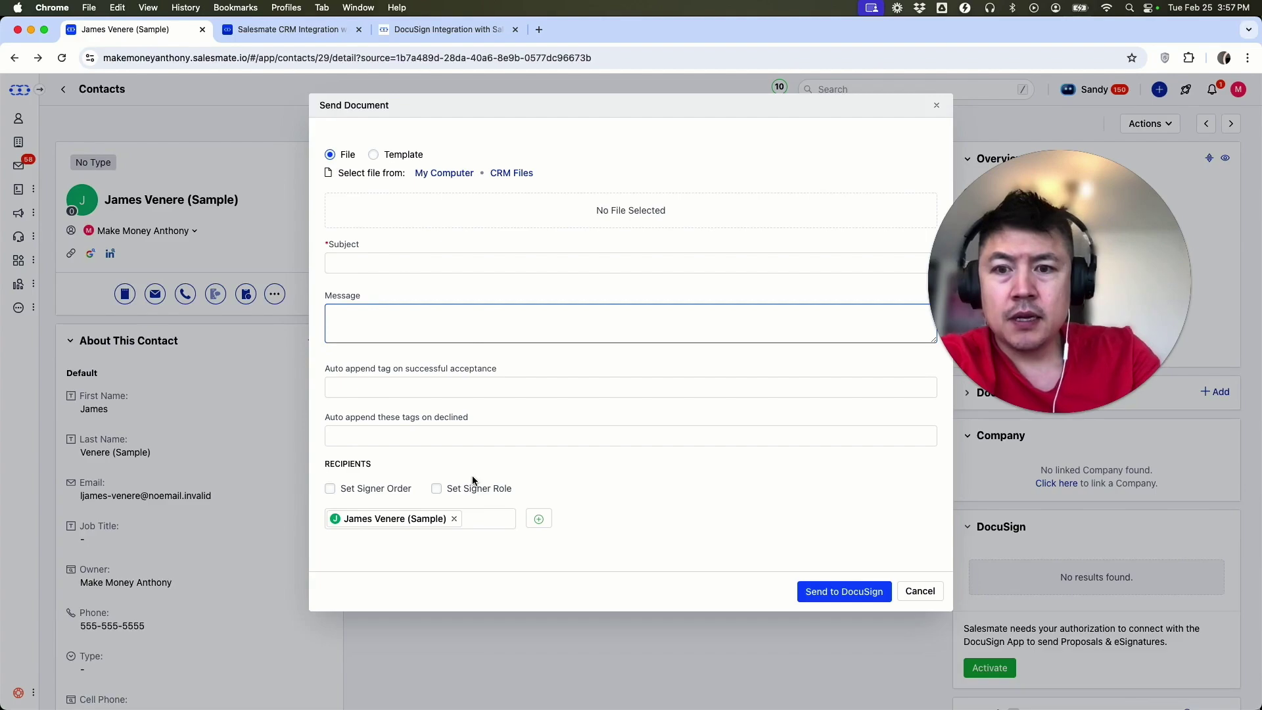